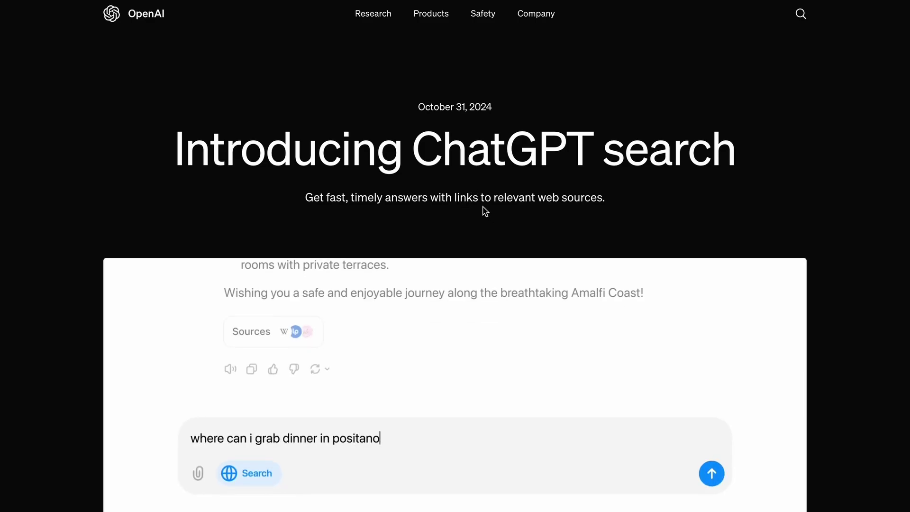
# Step: Scroll through the opening of OpenAI's ChatGPT search announcement post
pyautogui.scroll(-5, 484, 208)
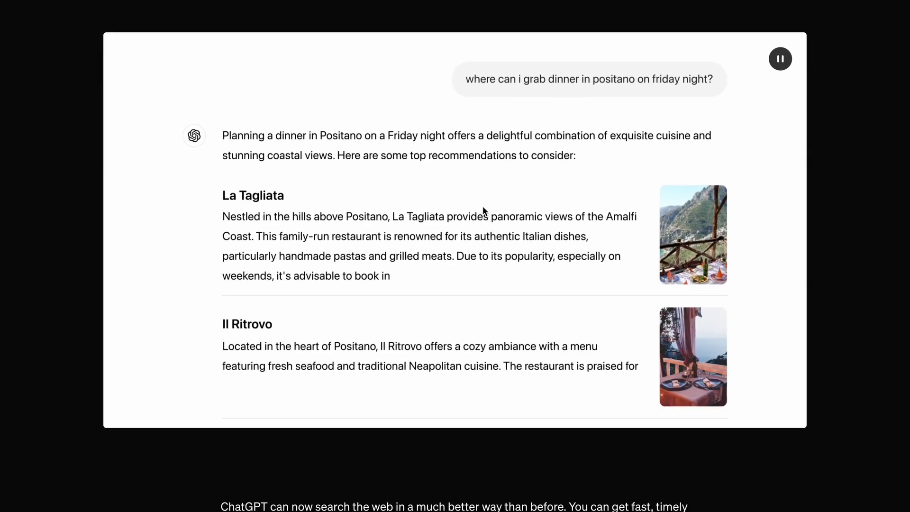
pyautogui.scroll(-3, 497, 280)
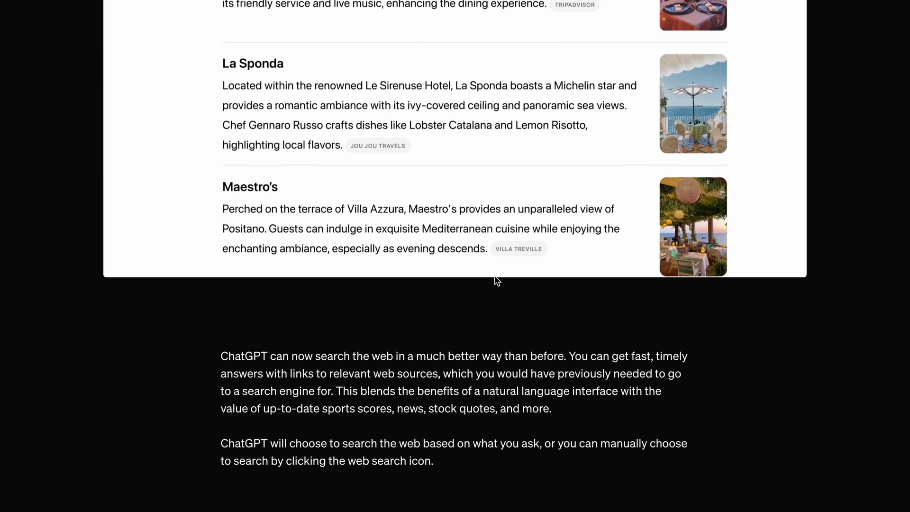
pyautogui.scroll(-7, 496, 281)
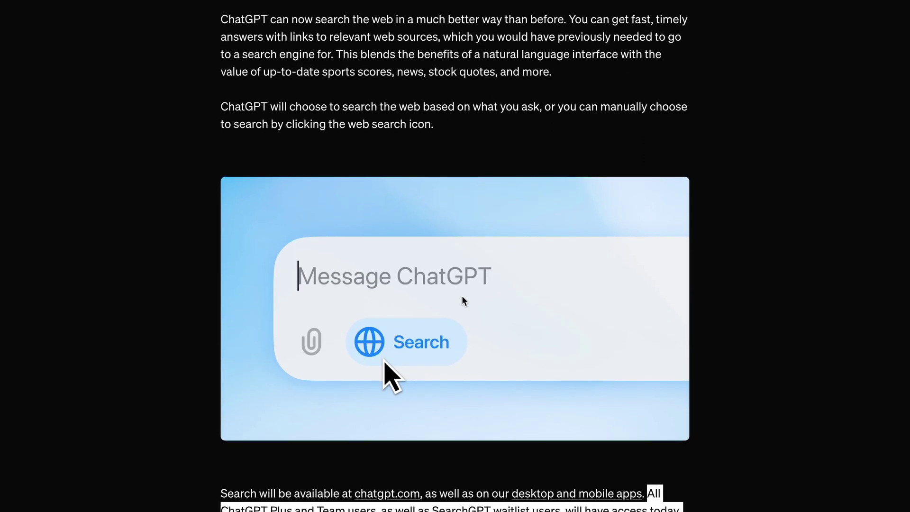
pyautogui.scroll(1, 464, 300)
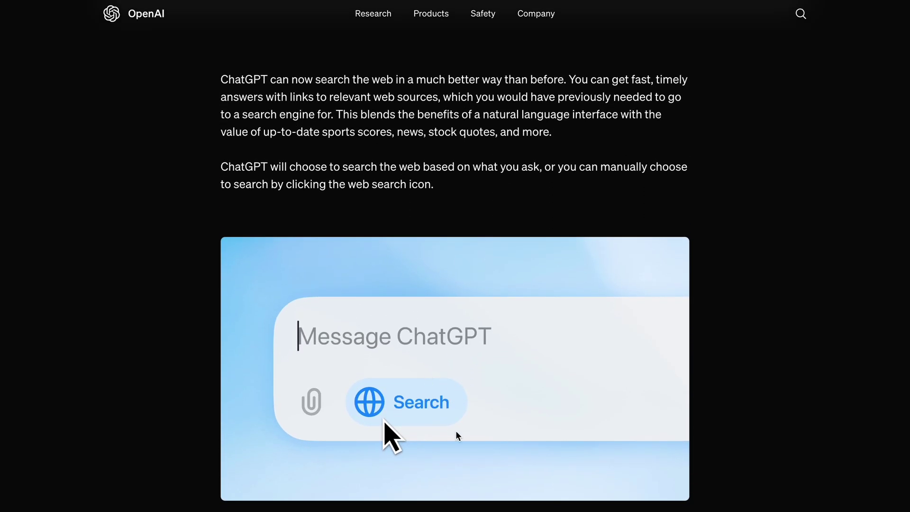
pyautogui.scroll(-7, 454, 399)
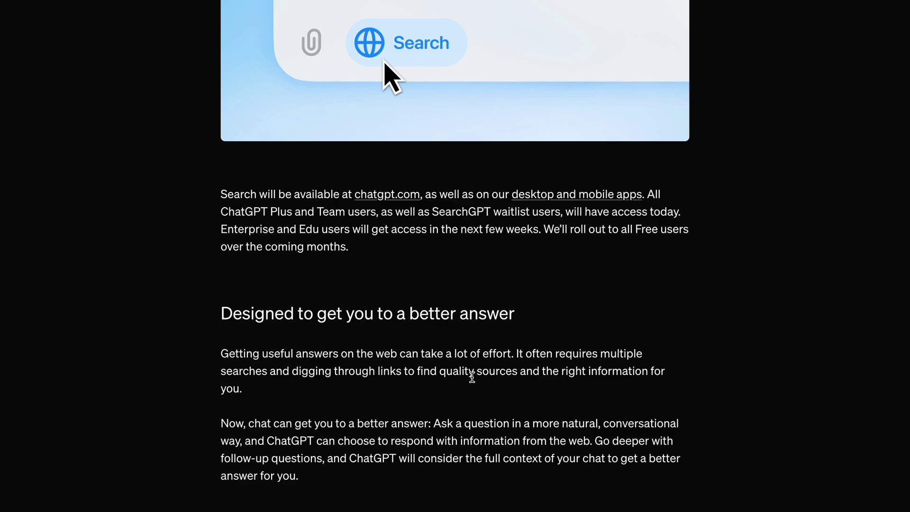
pyautogui.scroll(-10, 466, 394)
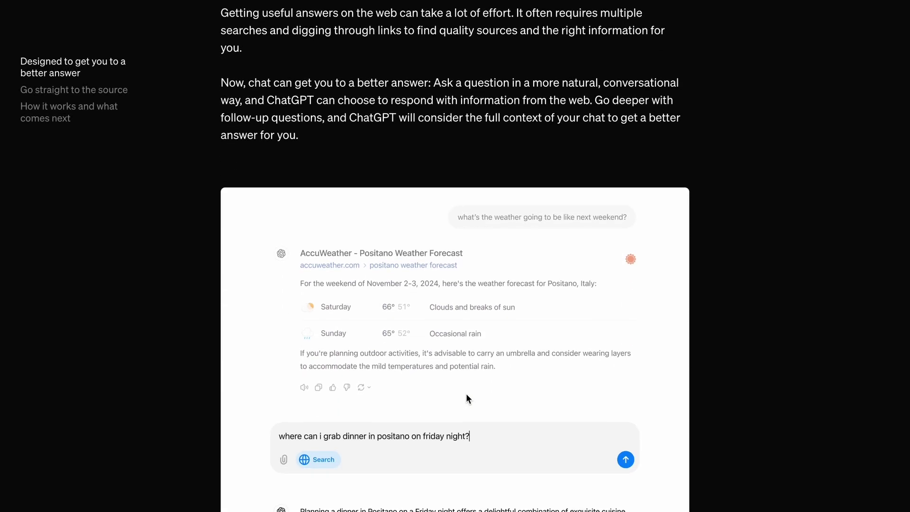
pyautogui.scroll(-9, 465, 393)
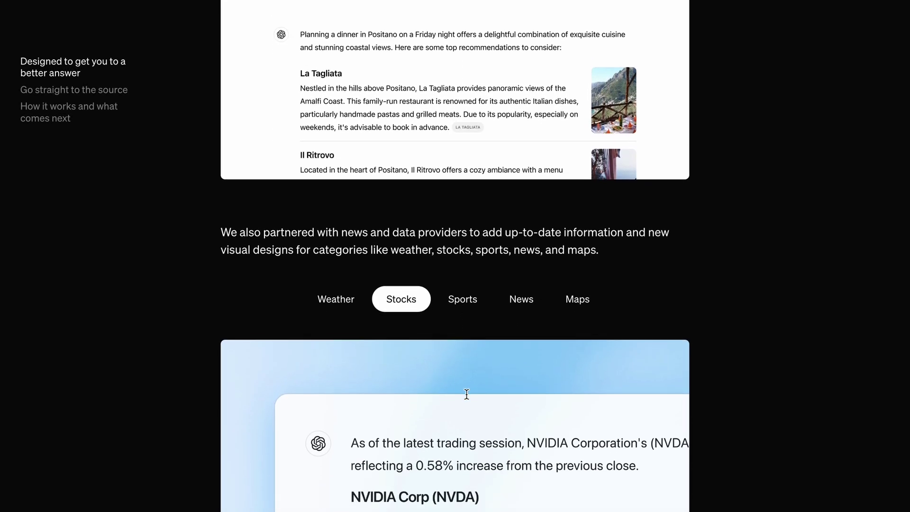
pyautogui.scroll(8, 466, 394)
pyautogui.scroll(14, 465, 394)
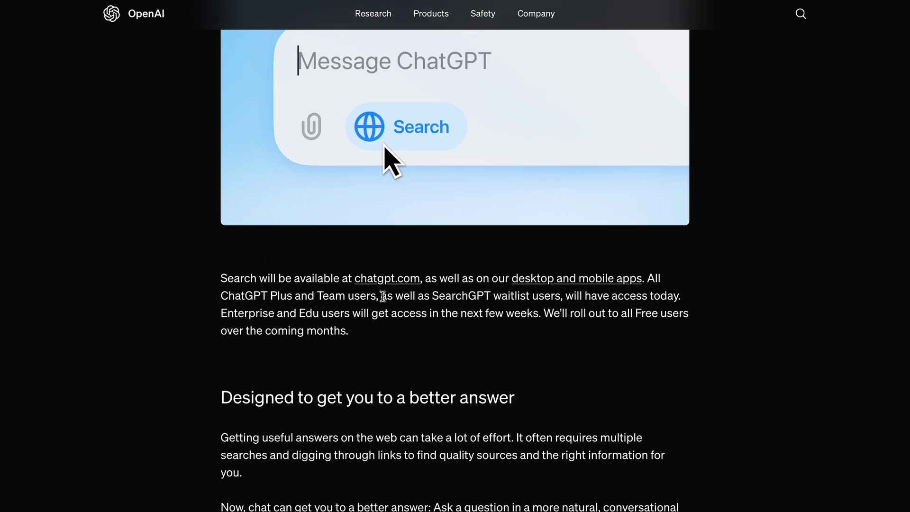
# Step: Highlight the SearchGPT waitlist phrase and the Free users rollout sentence, clearing each selection
pyautogui.moveTo(382, 297); pyautogui.dragTo(559, 300)
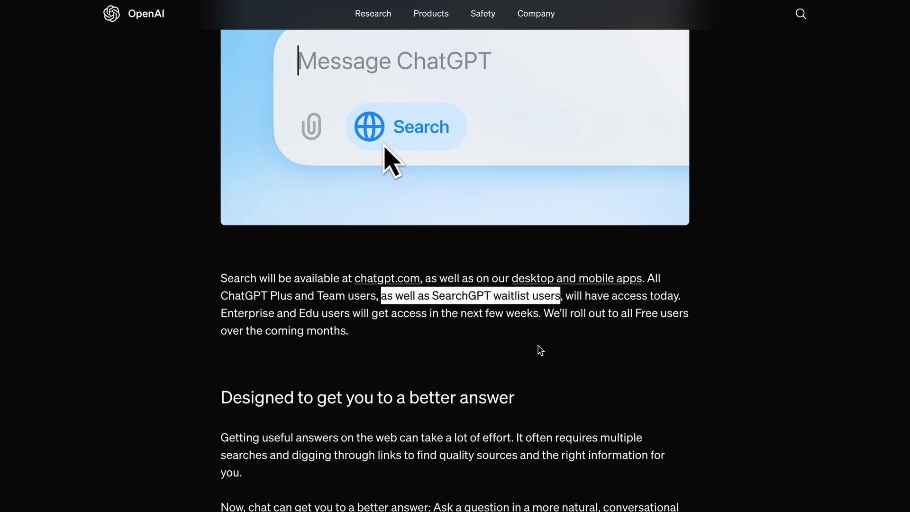
pyautogui.click(558, 336)
pyautogui.moveTo(545, 314); pyautogui.dragTo(558, 329)
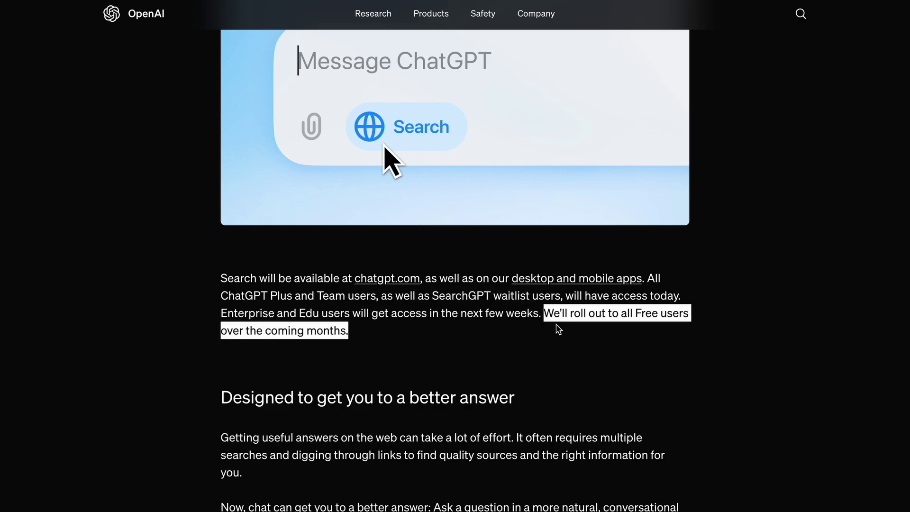
pyautogui.click(549, 342)
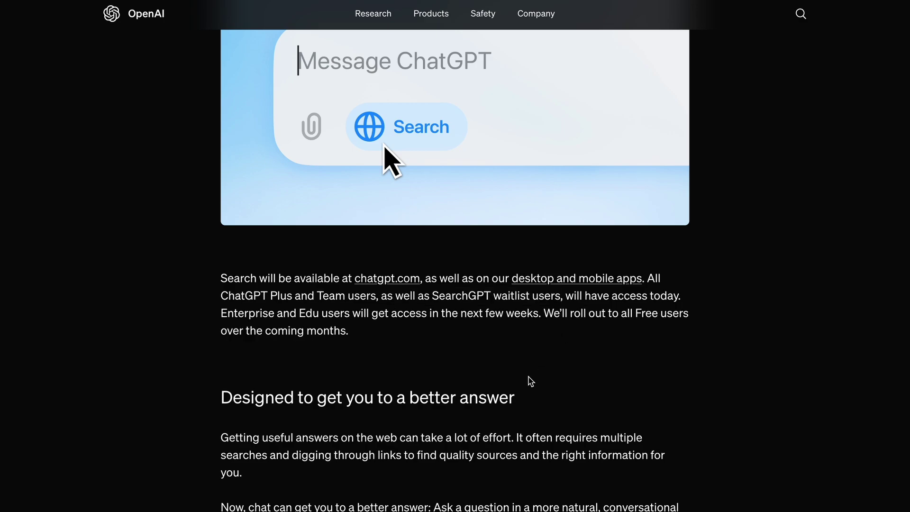
# Step: Highlight the sentences on fast timely answers, up-to-date web data, and when ChatGPT searches the web
pyautogui.scroll(12, 524, 372)
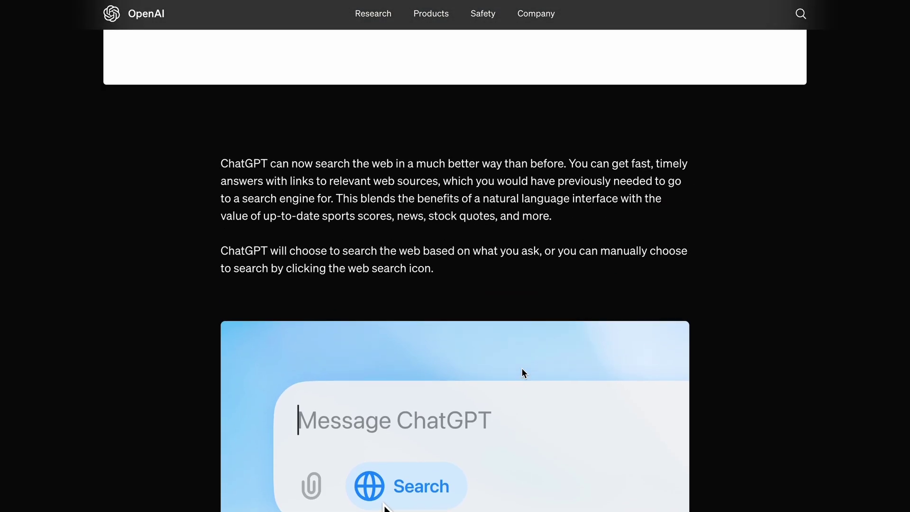
pyautogui.scroll(6, 522, 370)
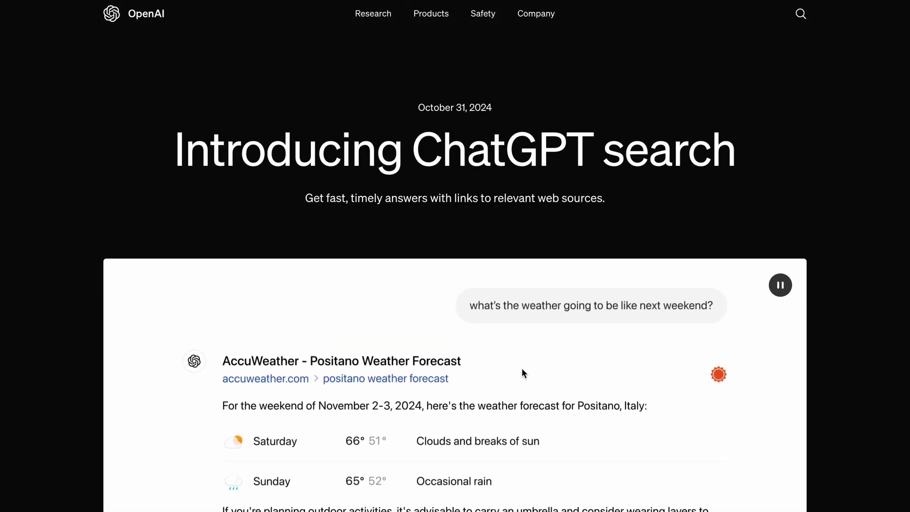
pyautogui.scroll(-13, 522, 370)
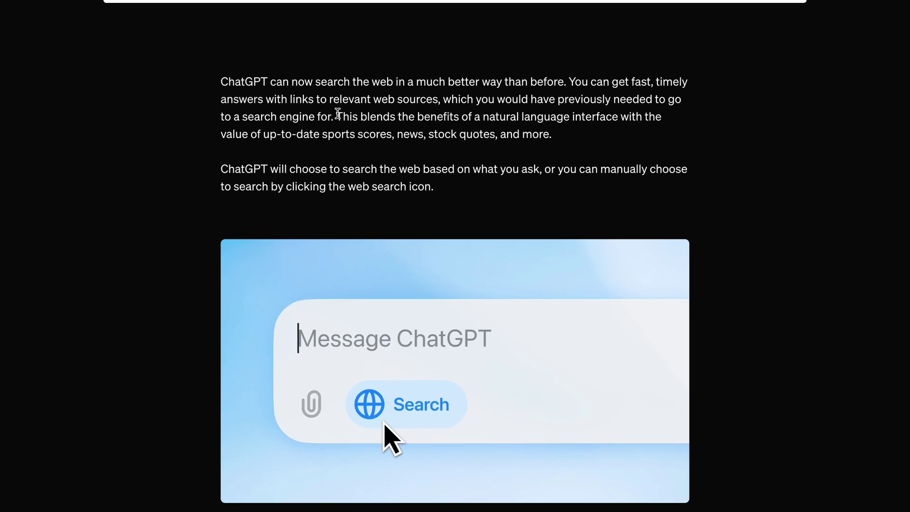
pyautogui.moveTo(294, 81); pyautogui.dragTo(329, 119)
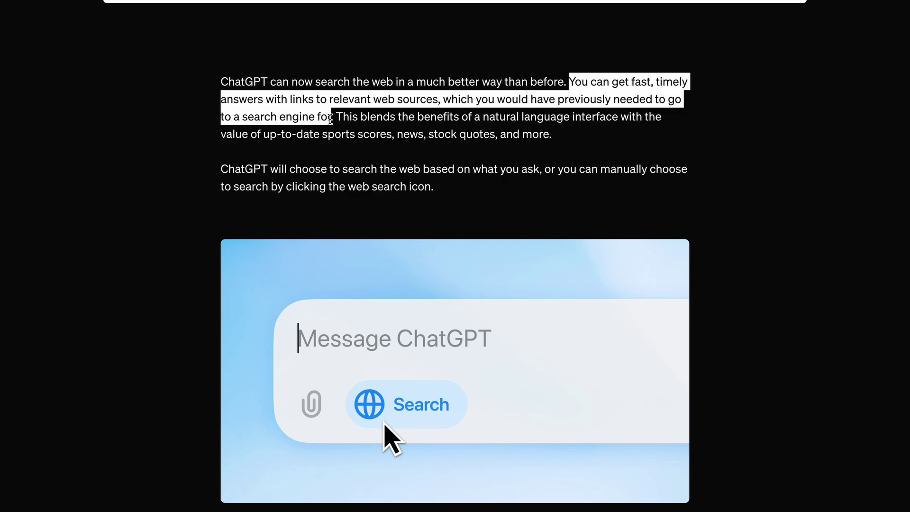
pyautogui.moveTo(342, 117); pyautogui.dragTo(561, 141)
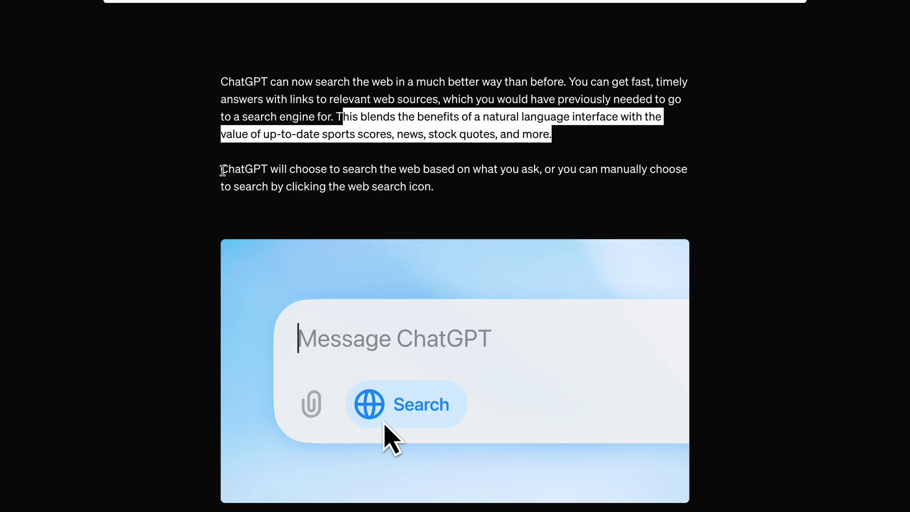
pyautogui.moveTo(223, 170); pyautogui.dragTo(662, 191)
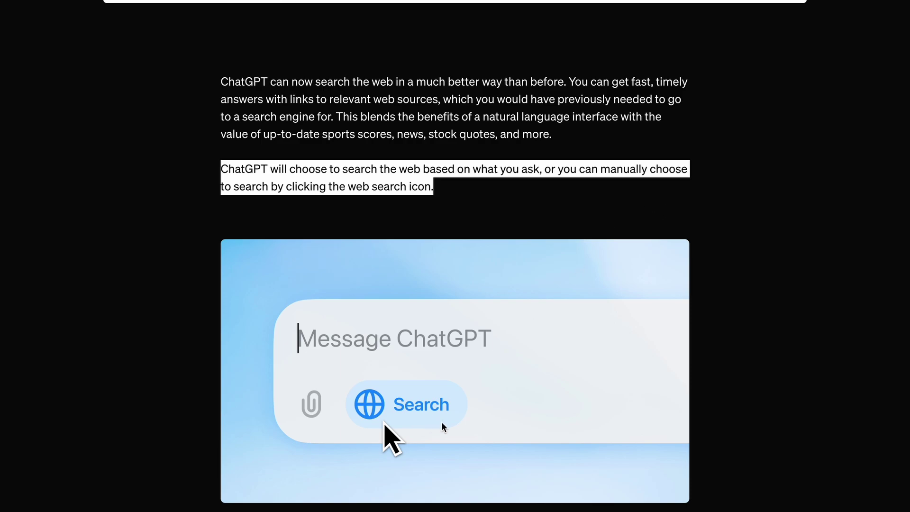
# Step: Highlight the waitlist access-today and Enterprise/Edu timing sentences in the availability paragraph, then the waitlist phrase
pyautogui.scroll(-2, 429, 396)
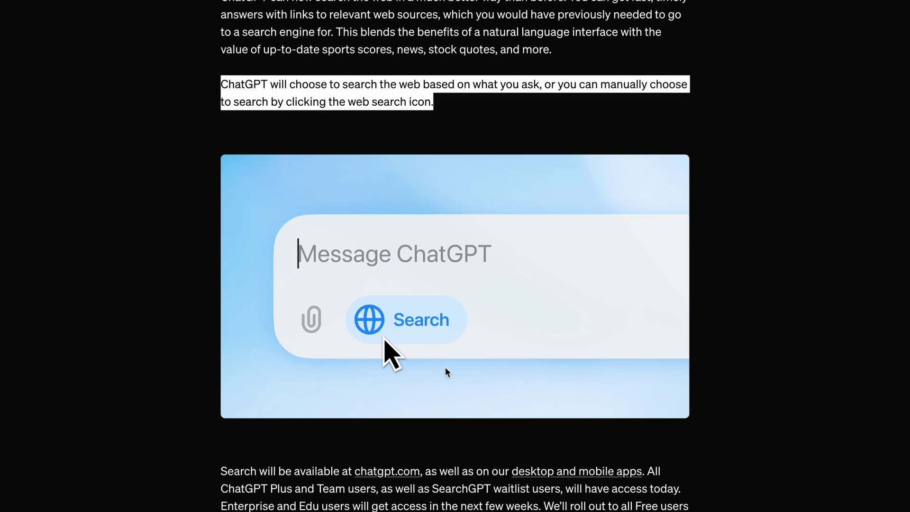
pyautogui.scroll(-4, 446, 368)
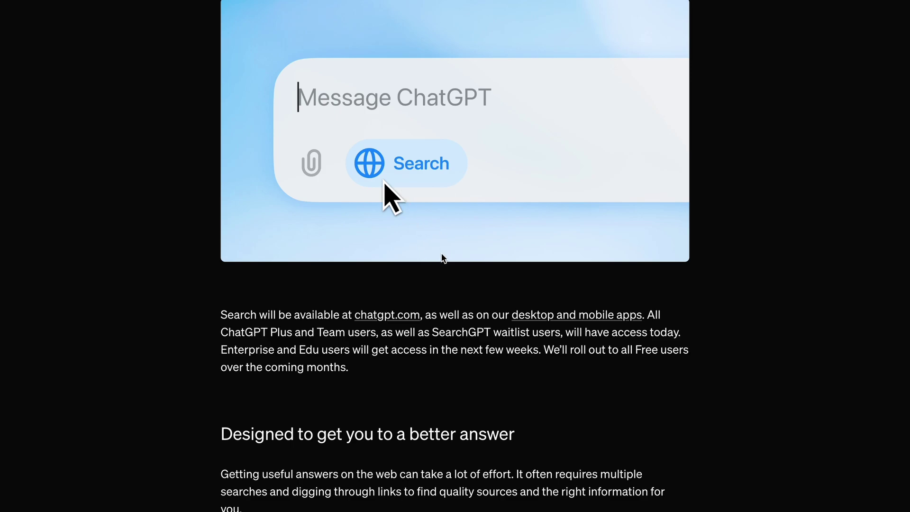
pyautogui.scroll(-3, 441, 256)
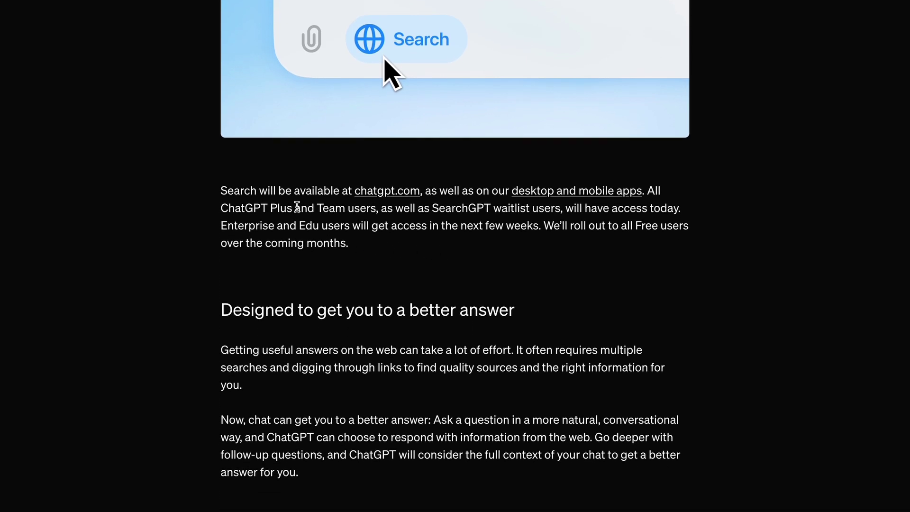
pyautogui.moveTo(380, 210); pyautogui.dragTo(689, 210)
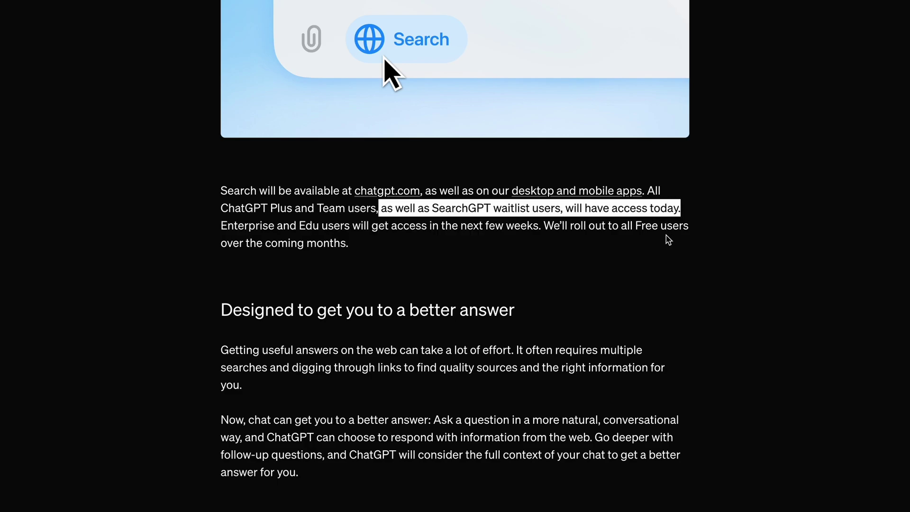
pyautogui.click(499, 245)
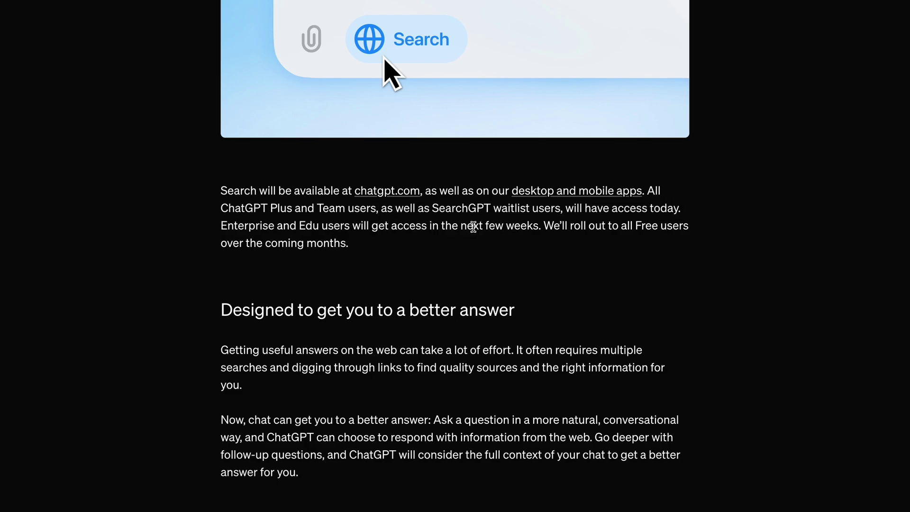
pyautogui.moveTo(221, 232); pyautogui.dragTo(608, 258)
pyautogui.click(551, 251)
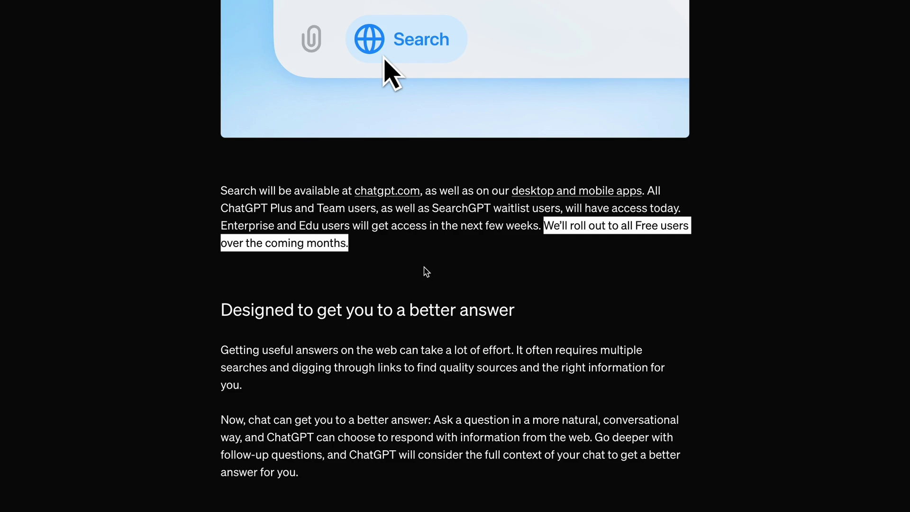
pyautogui.click(416, 247)
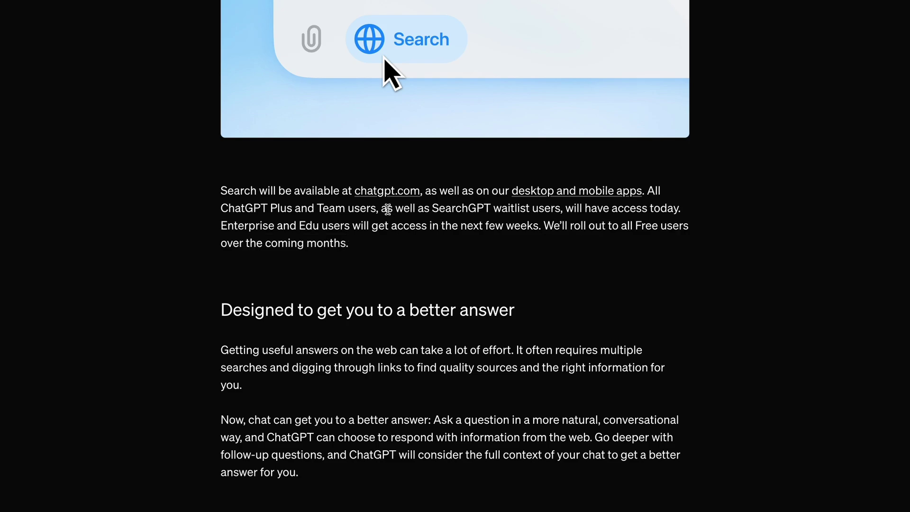
pyautogui.moveTo(381, 209); pyautogui.dragTo(572, 247)
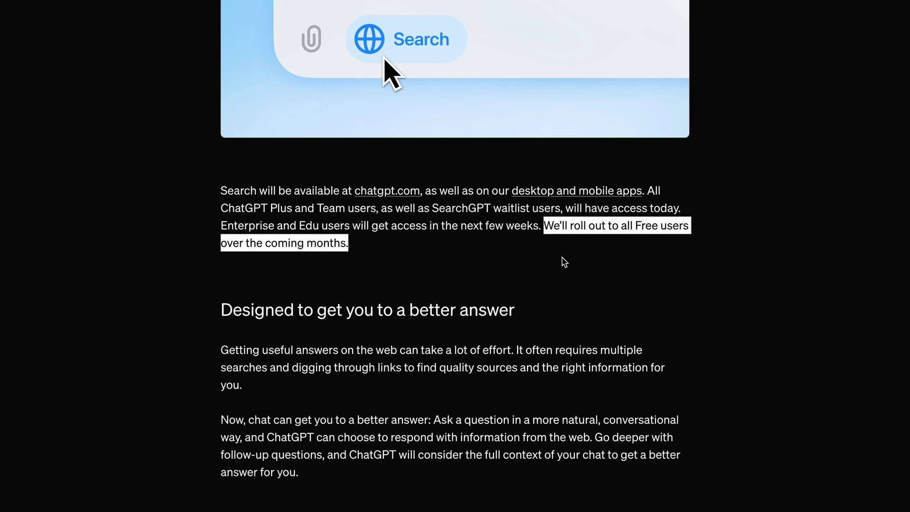
# Step: Cycle through the weather, sports, news, maps and NVIDIA stocks example cards in the post
pyautogui.click(572, 269)
pyautogui.scroll(-10, 573, 269)
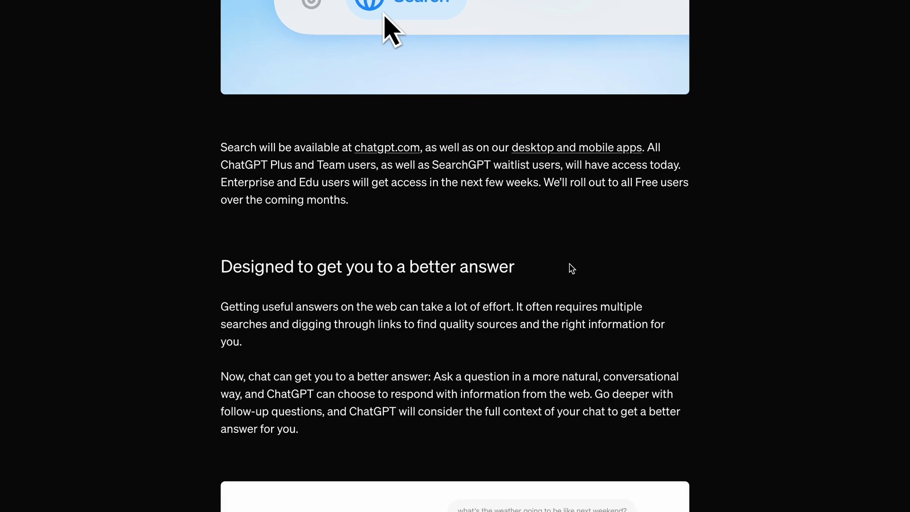
pyautogui.scroll(-10, 570, 269)
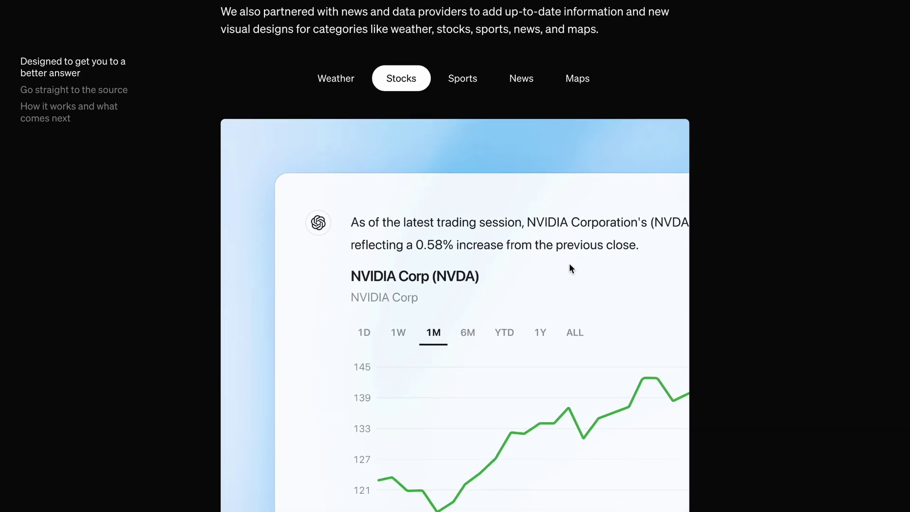
pyautogui.click(347, 76)
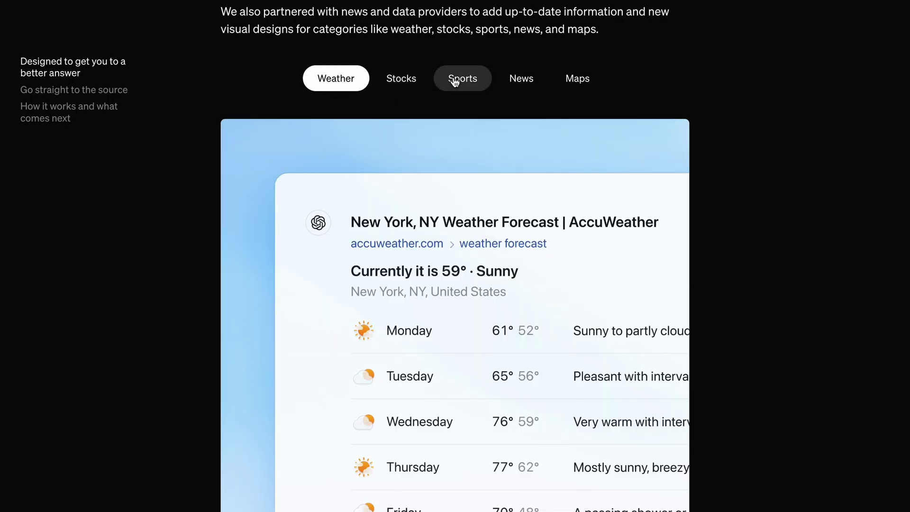
pyautogui.click(453, 80)
pyautogui.click(516, 83)
pyautogui.click(576, 82)
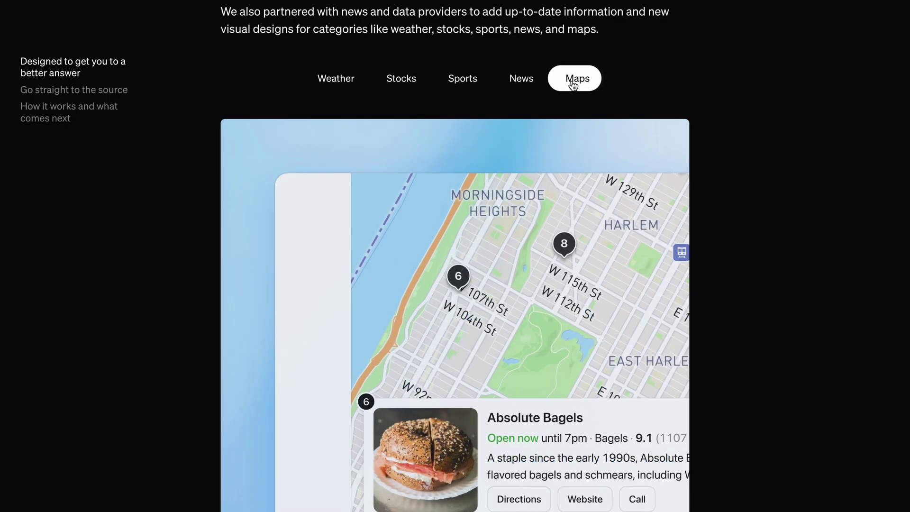
pyautogui.click(525, 83)
pyautogui.click(452, 81)
pyautogui.click(391, 81)
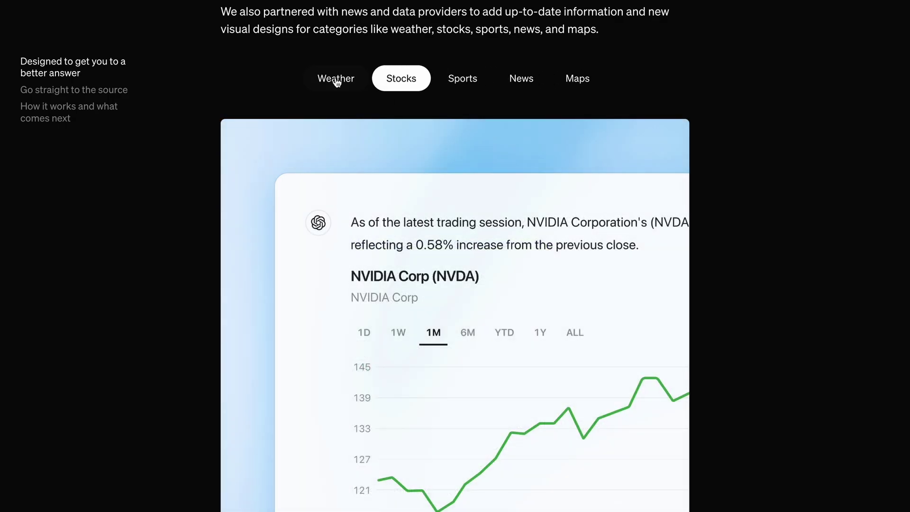
pyautogui.click(335, 82)
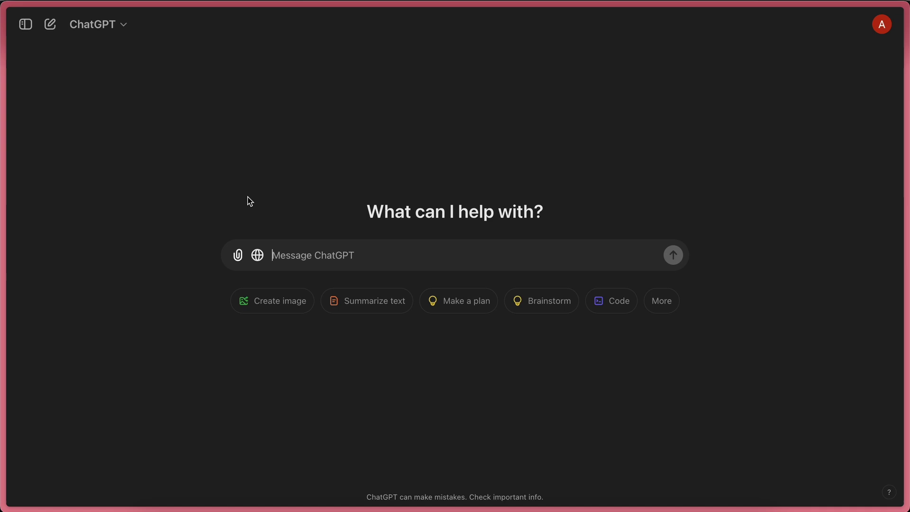
pyautogui.click(109, 28)
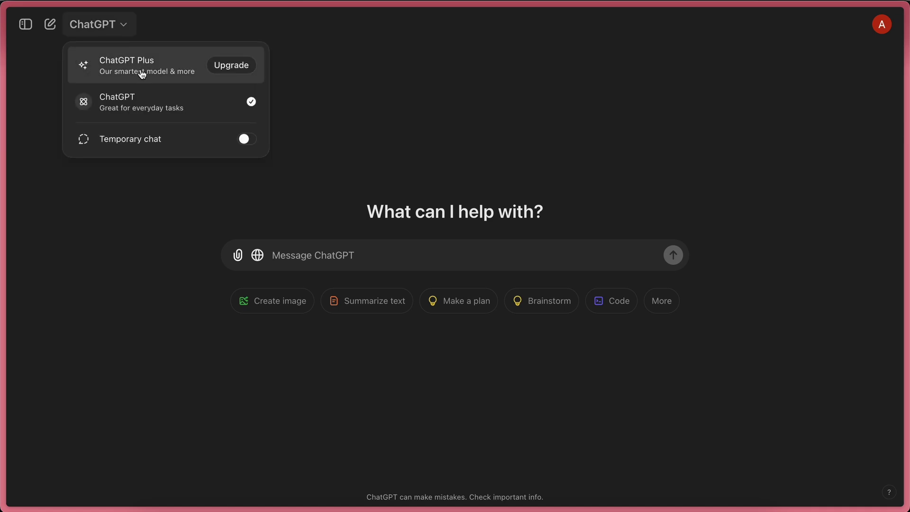
pyautogui.click(142, 73)
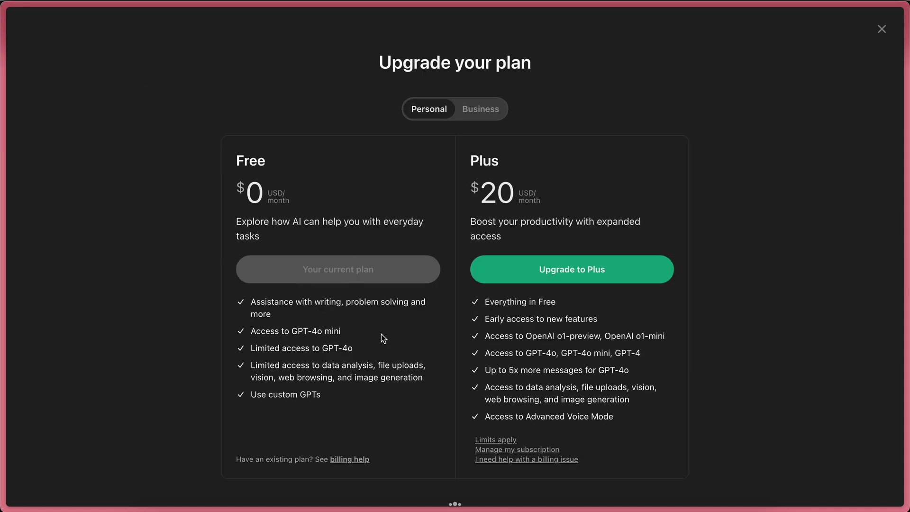
pyautogui.click(881, 30)
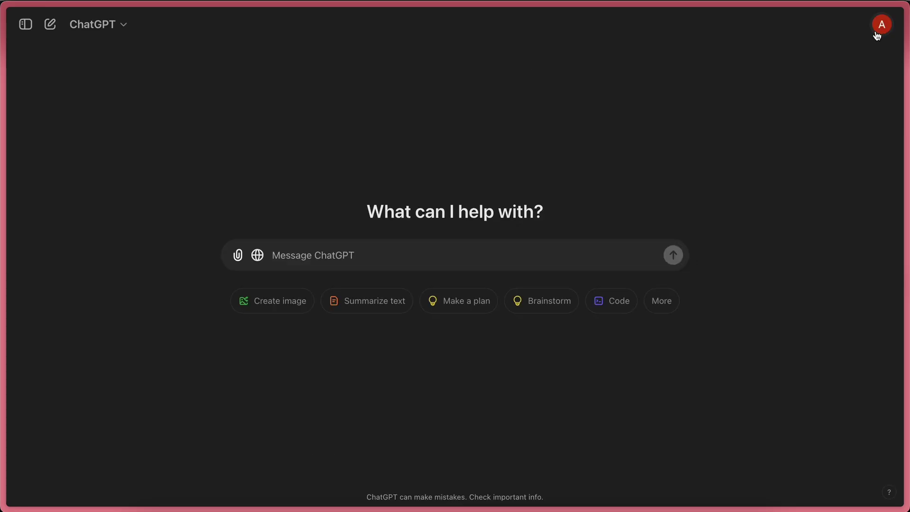
# Step: With web search on, ask 'Tell me about the Claude Computer Use API' and review the cited reply
pyautogui.click(257, 256)
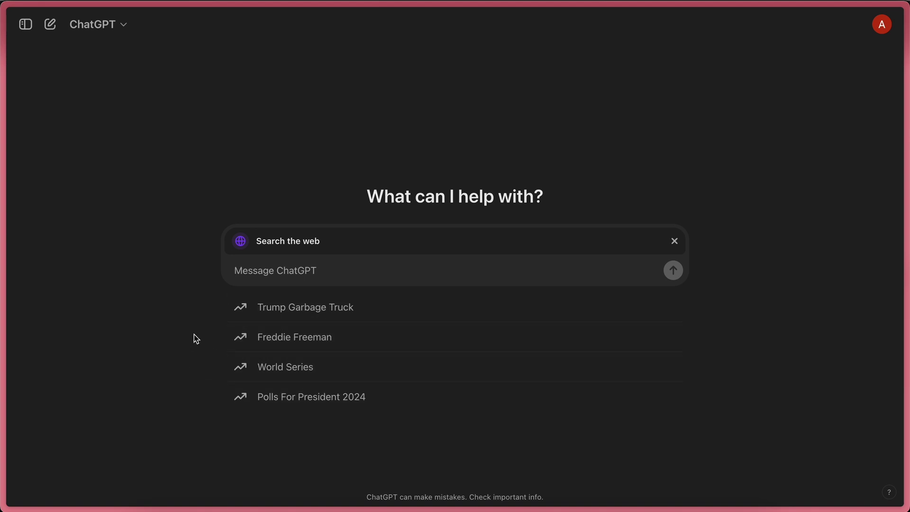
pyautogui.write('Tell me about the Claude Computer Use API')
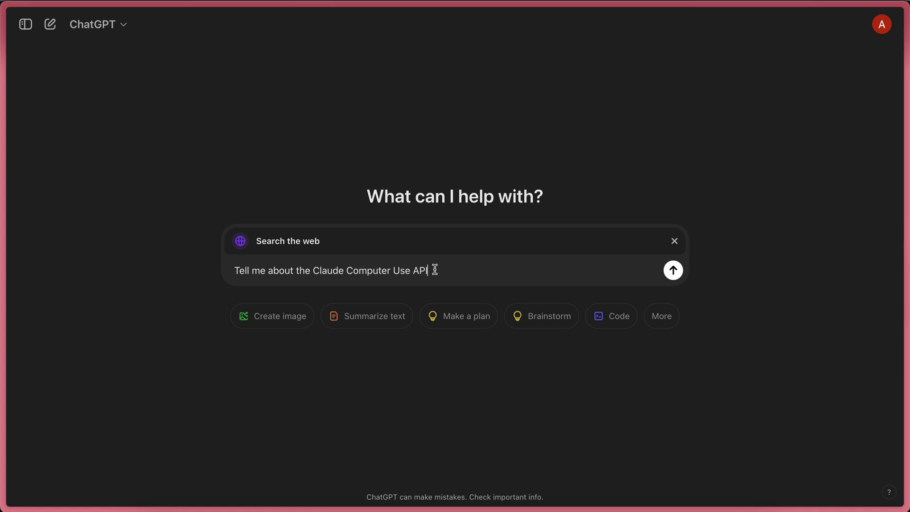
pyautogui.press('Return')
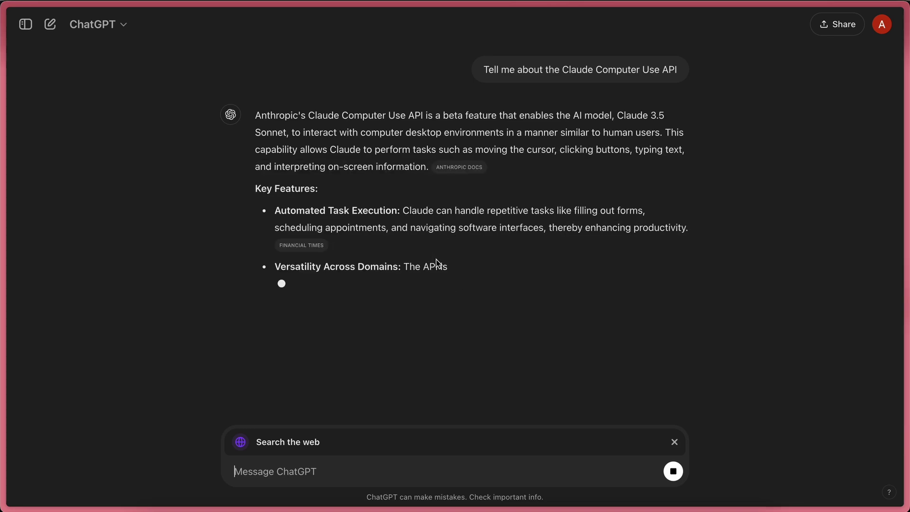
pyautogui.scroll(-1, 466, 253)
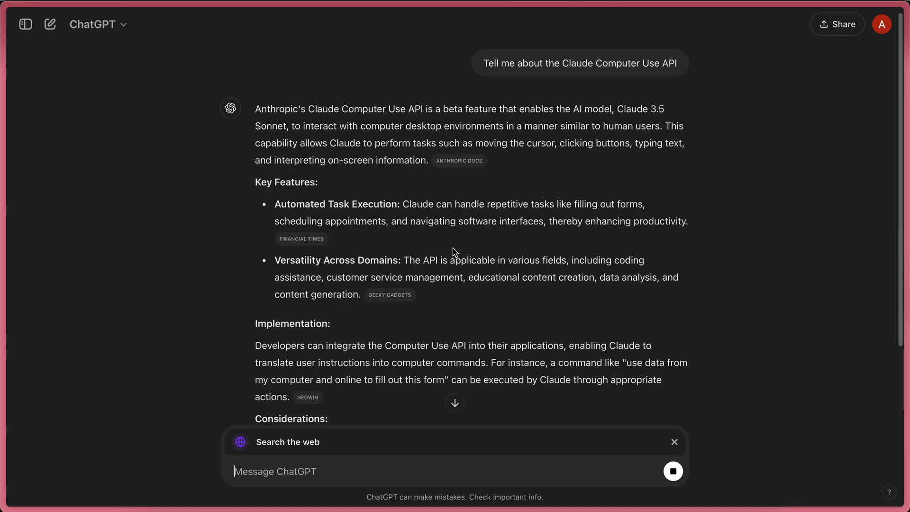
pyautogui.scroll(-7, 475, 249)
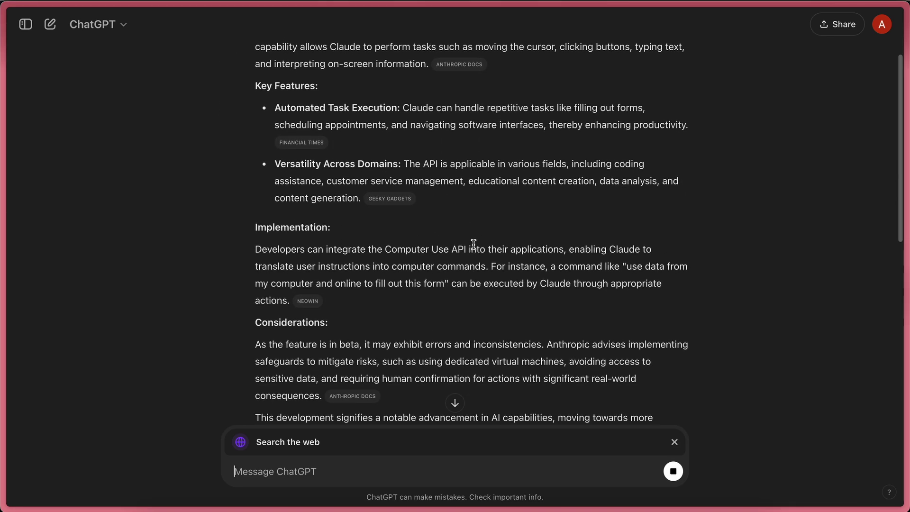
pyautogui.scroll(-4, 476, 248)
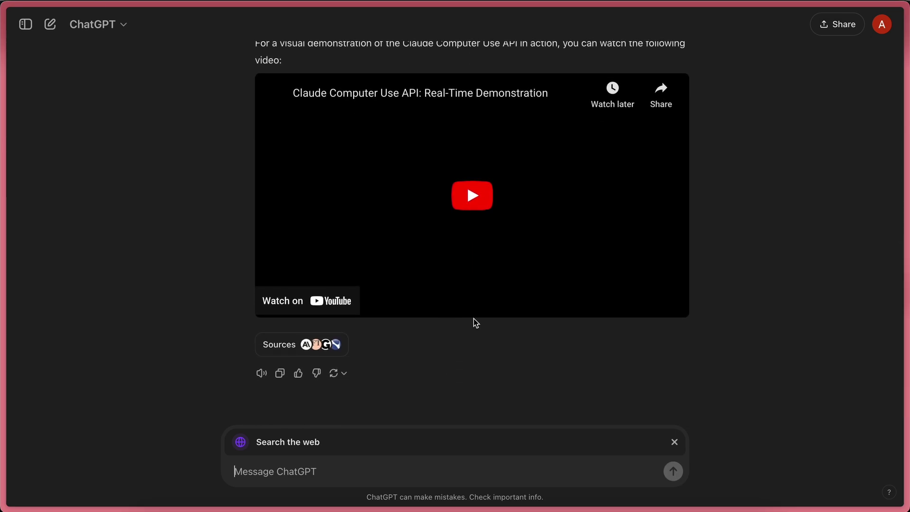
pyautogui.scroll(10, 443, 363)
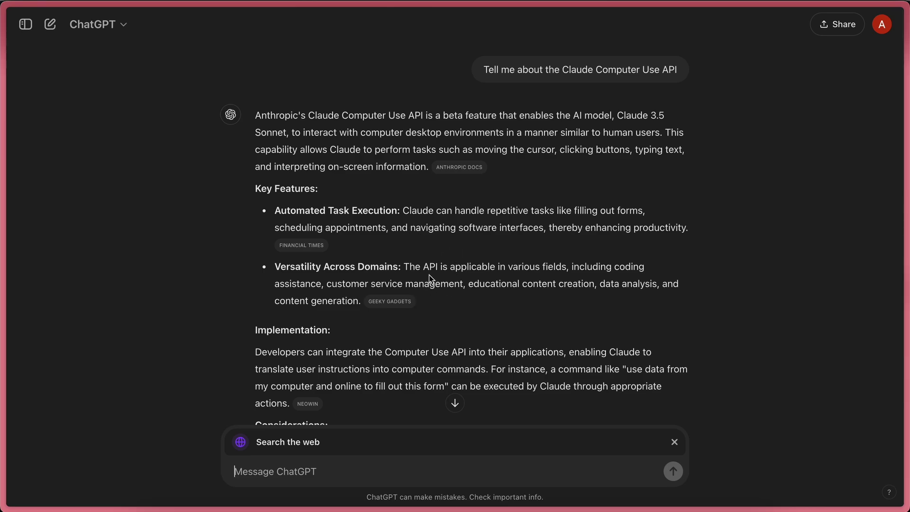
pyautogui.scroll(-10, 447, 288)
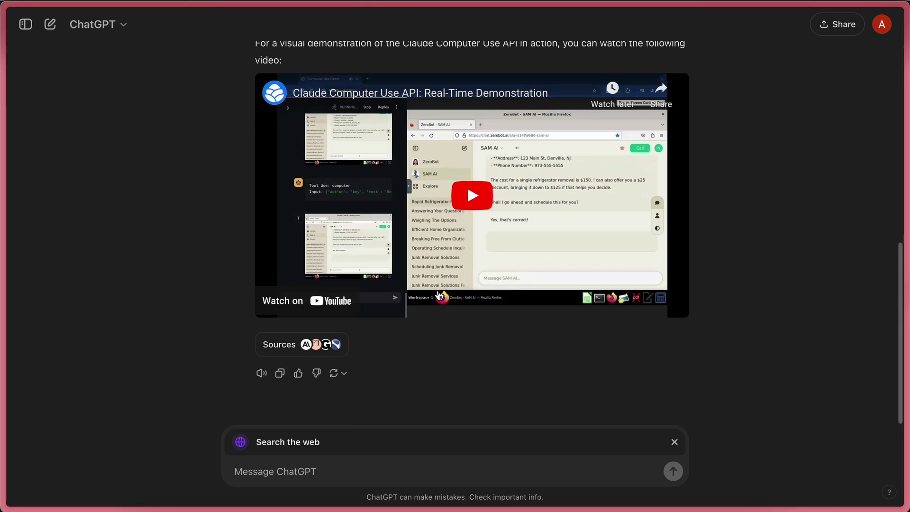
pyautogui.click(339, 346)
pyautogui.scroll(-3, 382, 306)
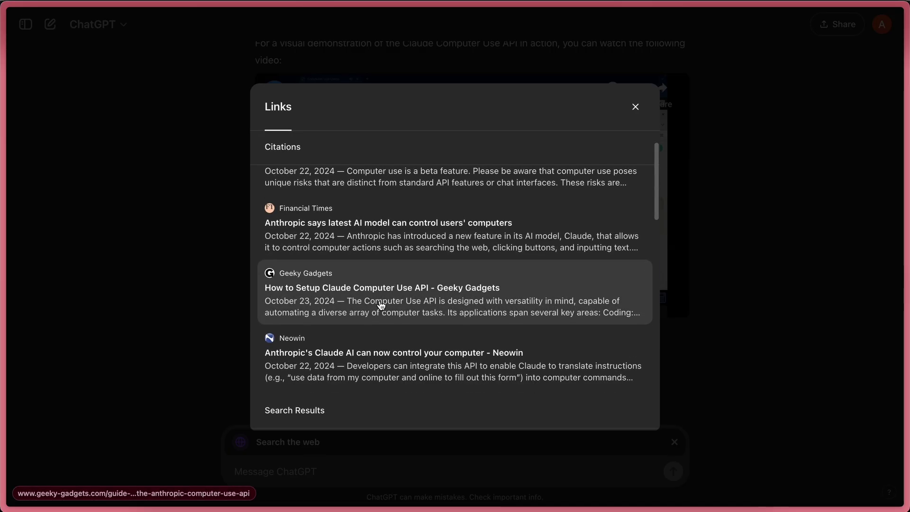
pyautogui.scroll(-7, 382, 305)
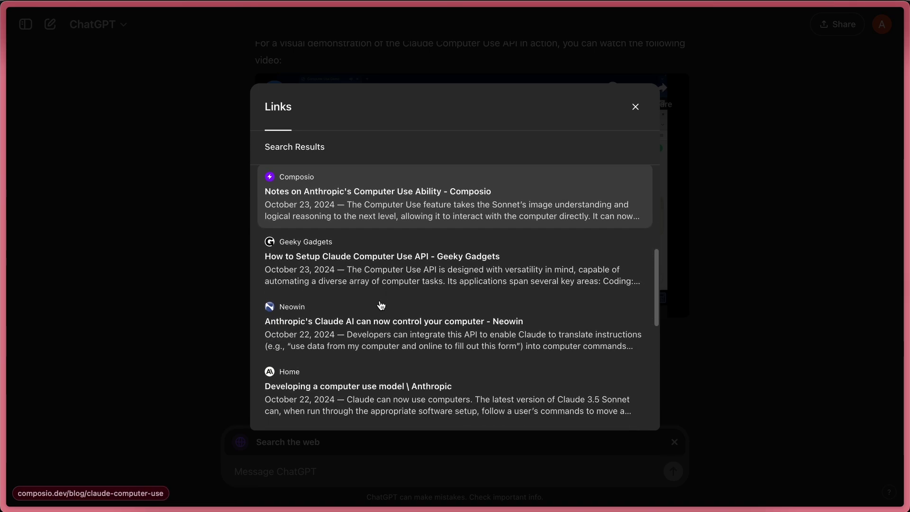
pyautogui.scroll(-7, 381, 305)
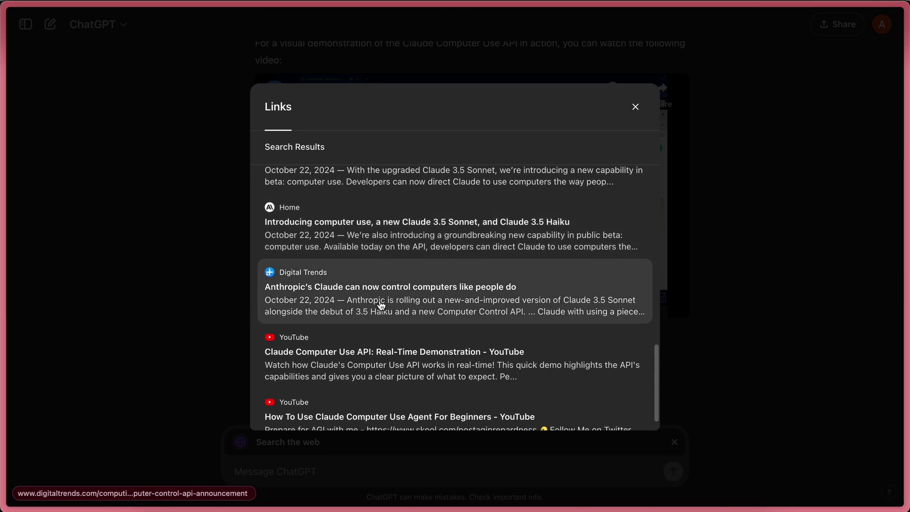
pyautogui.scroll(10, 414, 241)
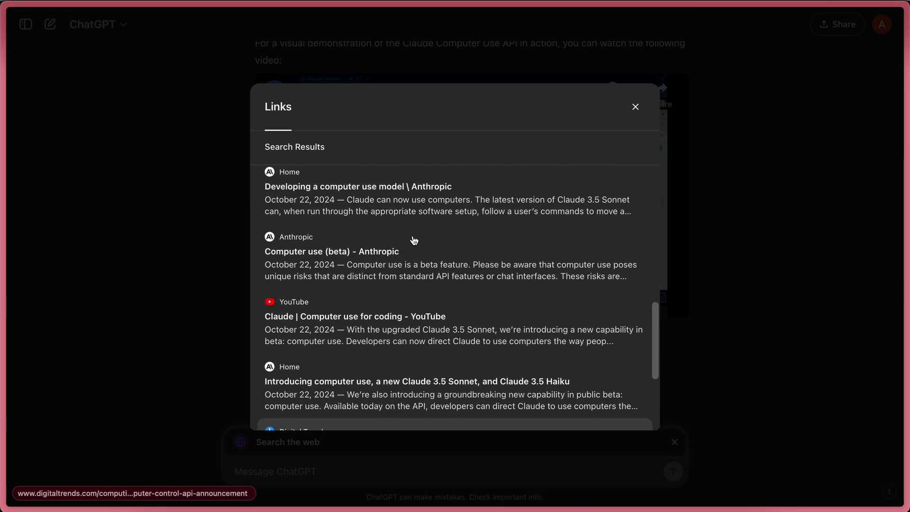
pyautogui.scroll(4, 414, 241)
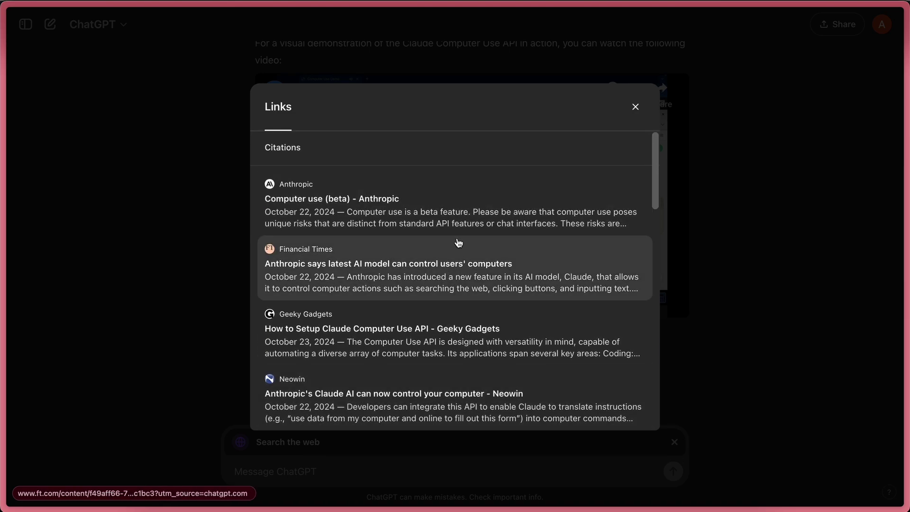
# Step: Close the sources list, start a new chat and ask 'Tell me about Bill Gates'
pyautogui.click(635, 107)
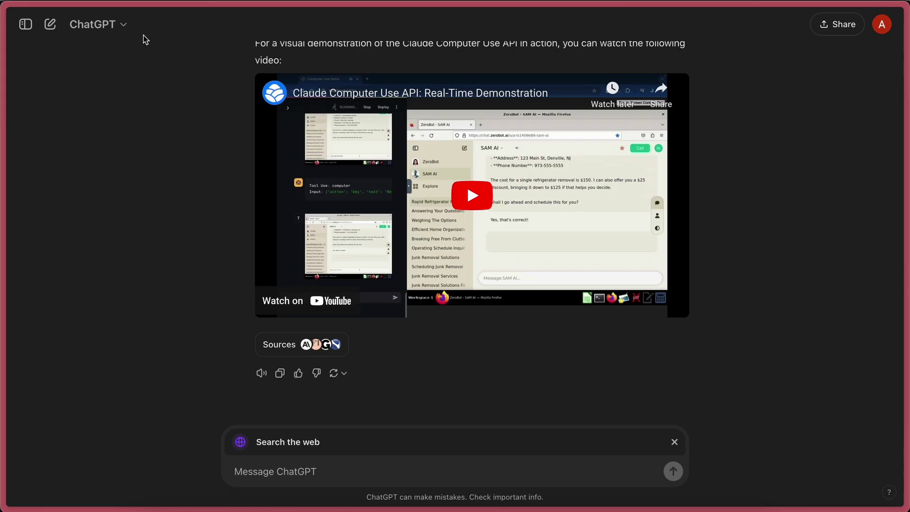
pyautogui.click(50, 26)
pyautogui.write('Tell me about Bill')
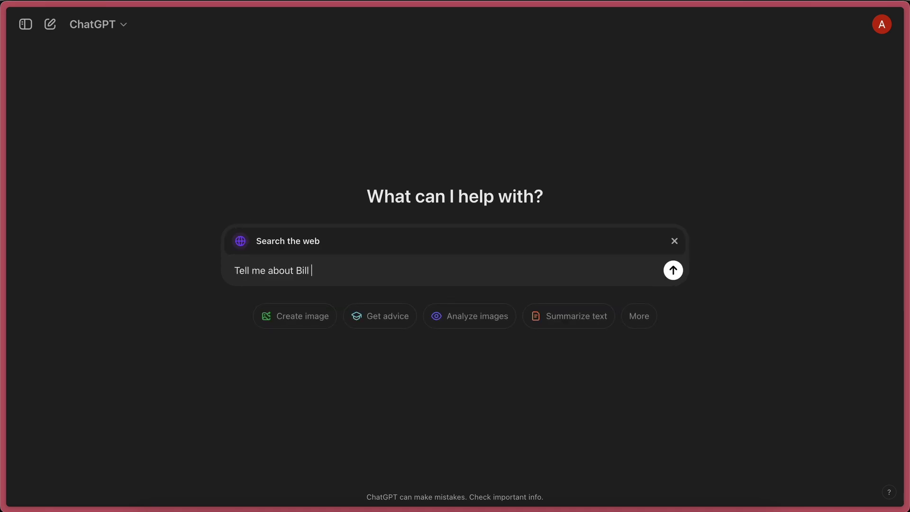
pyautogui.write(' Gates')
pyautogui.press('Return')
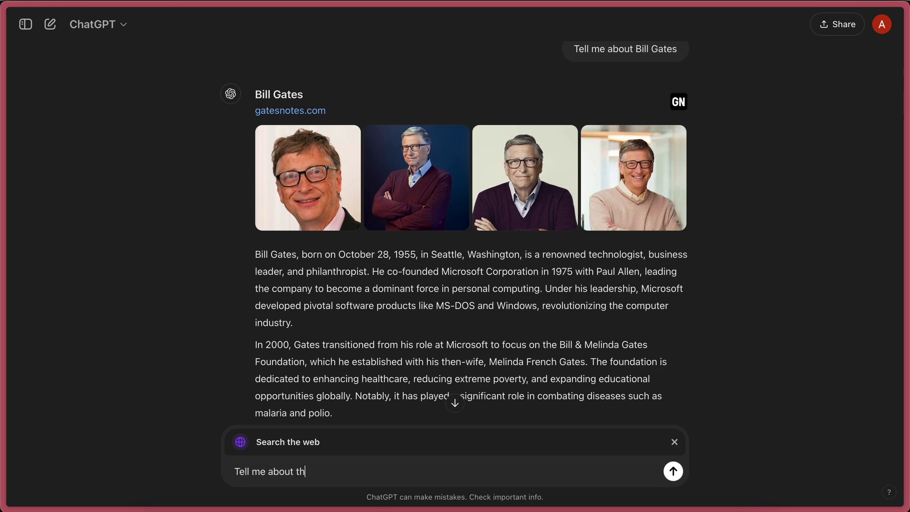
# Step: Ask 'Tell me about the Nvidia Stock Price.' and review the NVDA $133.51 answer and chart
pyautogui.write('Nvidia Stock Price.')
pyautogui.press('Return')
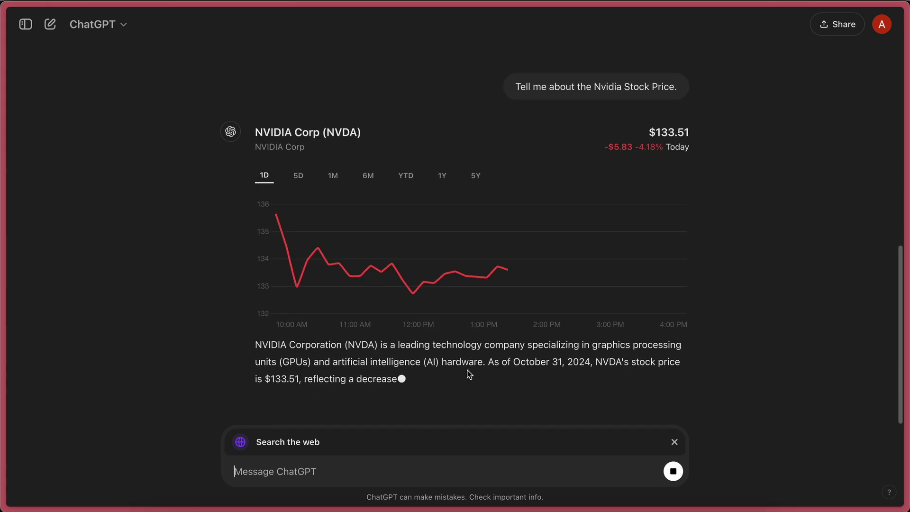
pyautogui.scroll(3, 456, 215)
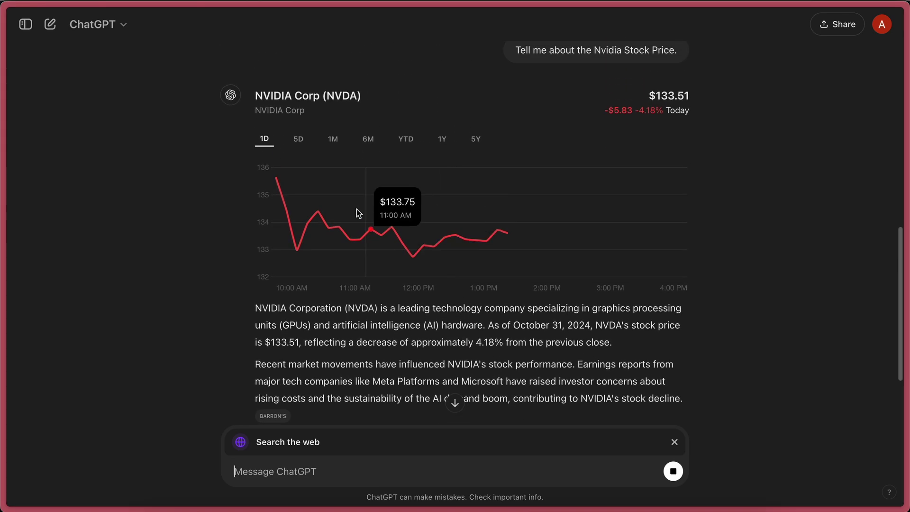
pyautogui.scroll(-5, 493, 296)
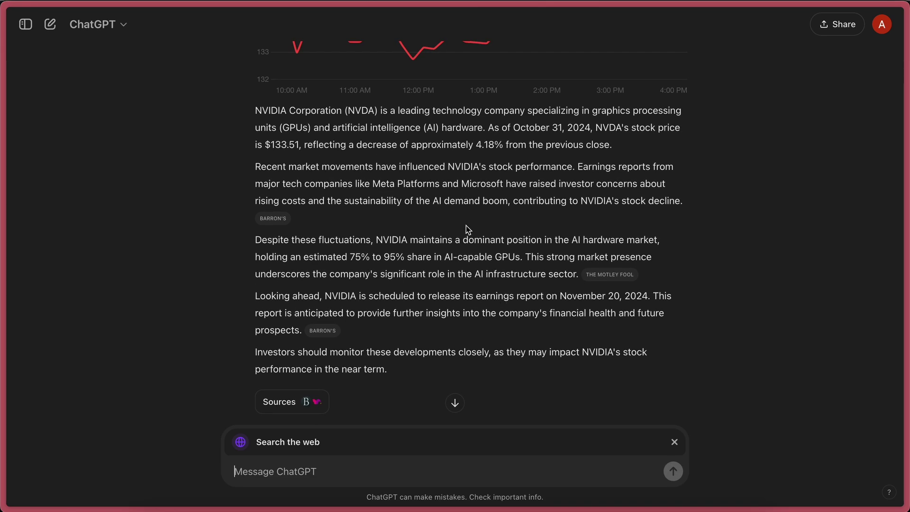
pyautogui.scroll(1, 467, 225)
pyautogui.scroll(-2, 482, 272)
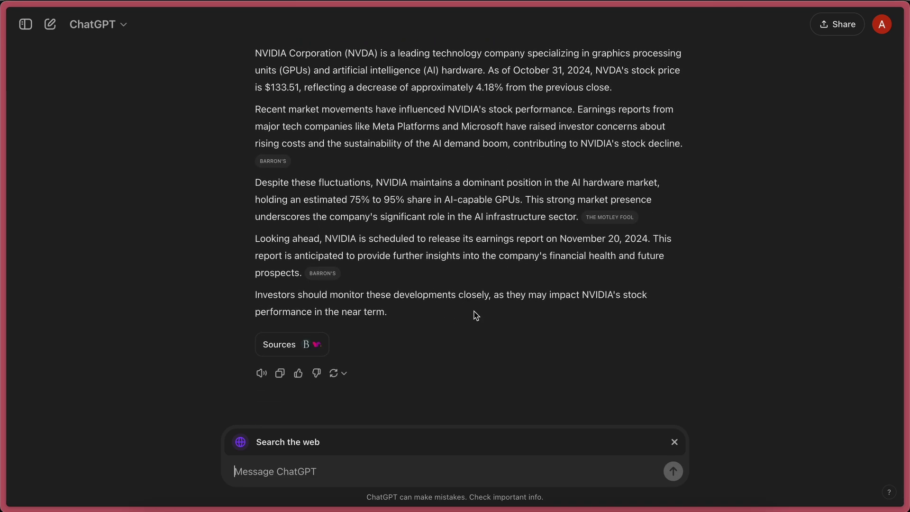
pyautogui.scroll(6, 476, 315)
pyautogui.moveTo(392, 301)
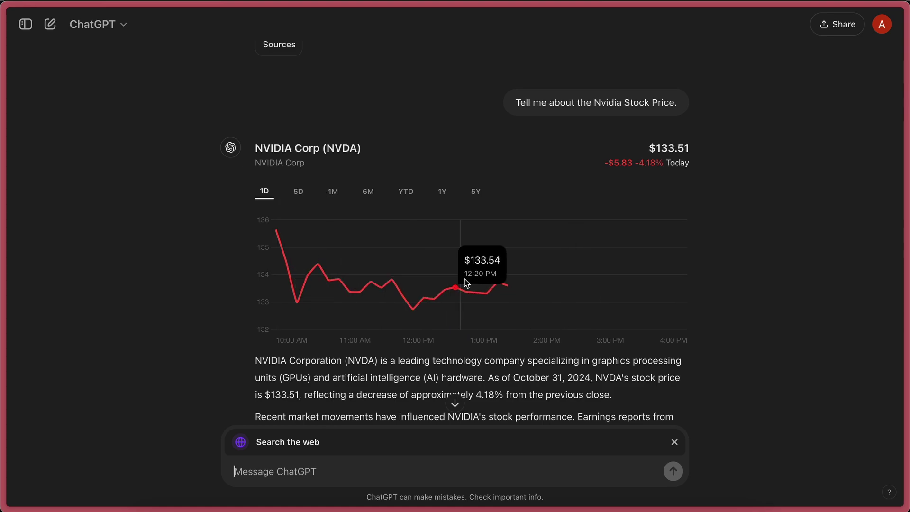
pyautogui.scroll(-6, 421, 288)
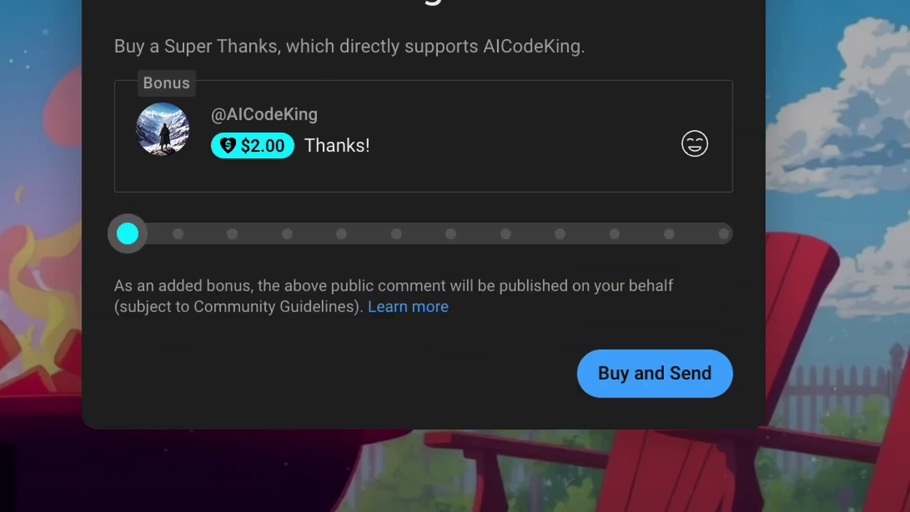
# Step: Raise the Super Thanks amount, then bring up the AICodeKing channel's membership tiers via Join
pyautogui.moveTo(164, 306); pyautogui.dragTo(795, 324)
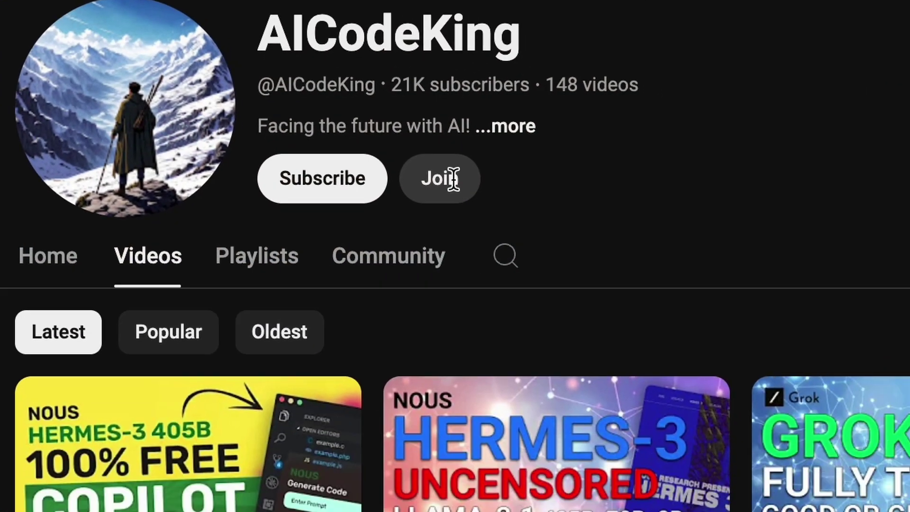
pyautogui.click(443, 179)
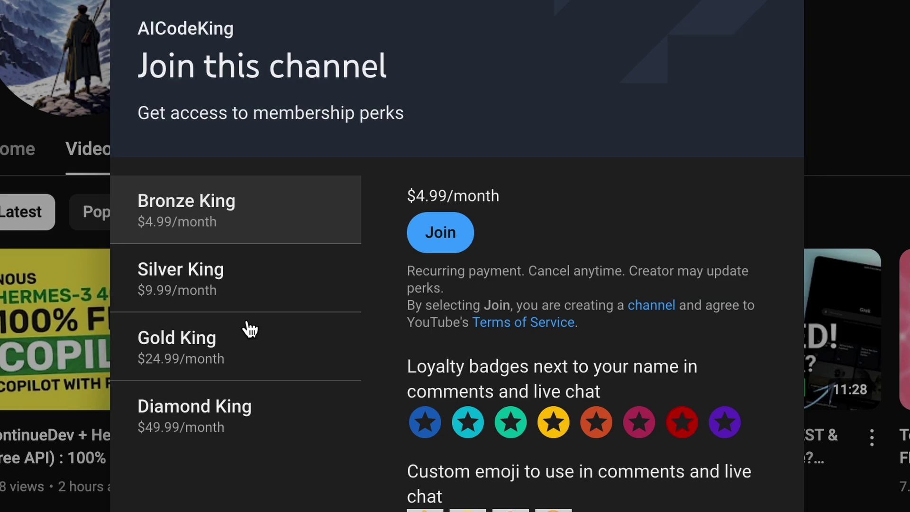